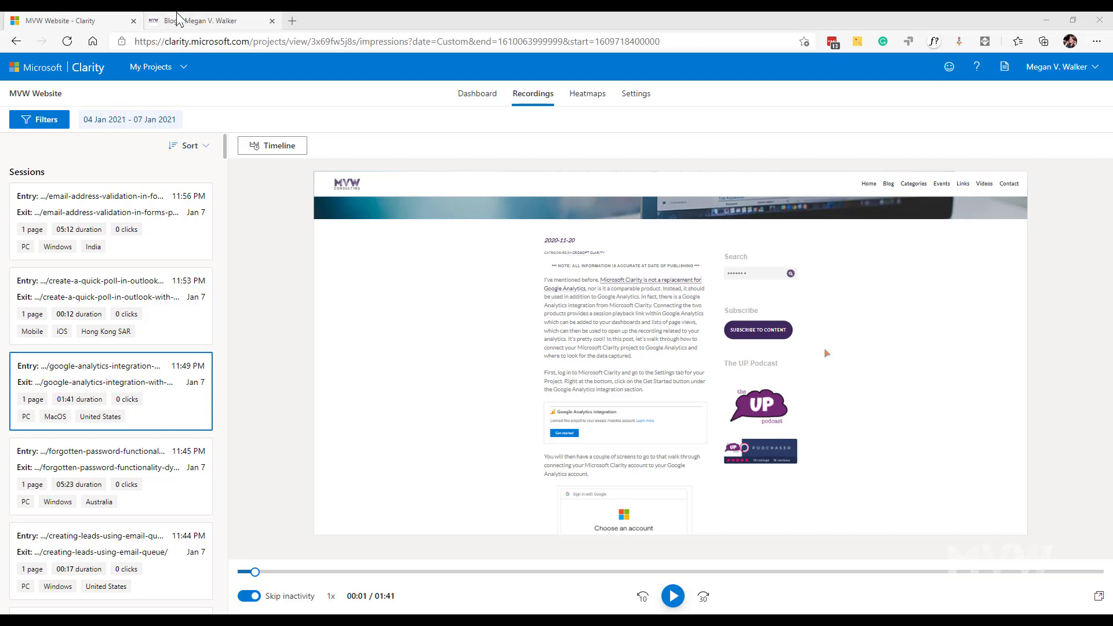
# Step: Inspect the blog's The UP Podcast heading at full desktop width to find its widget-title class
pyautogui.click(176, 17)
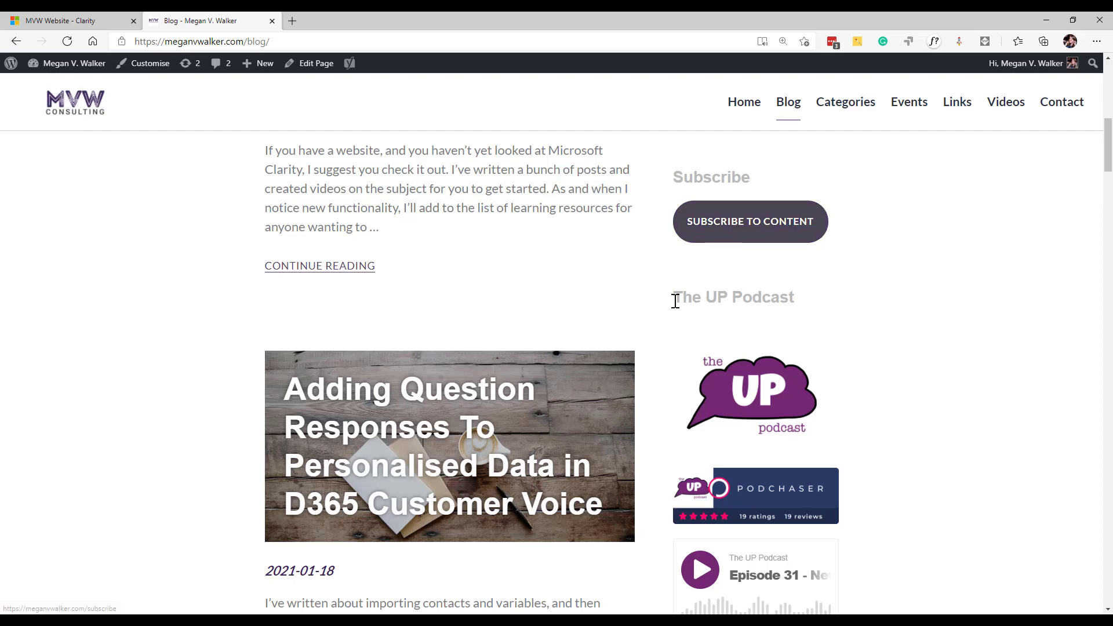
pyautogui.rightClick(758, 298)
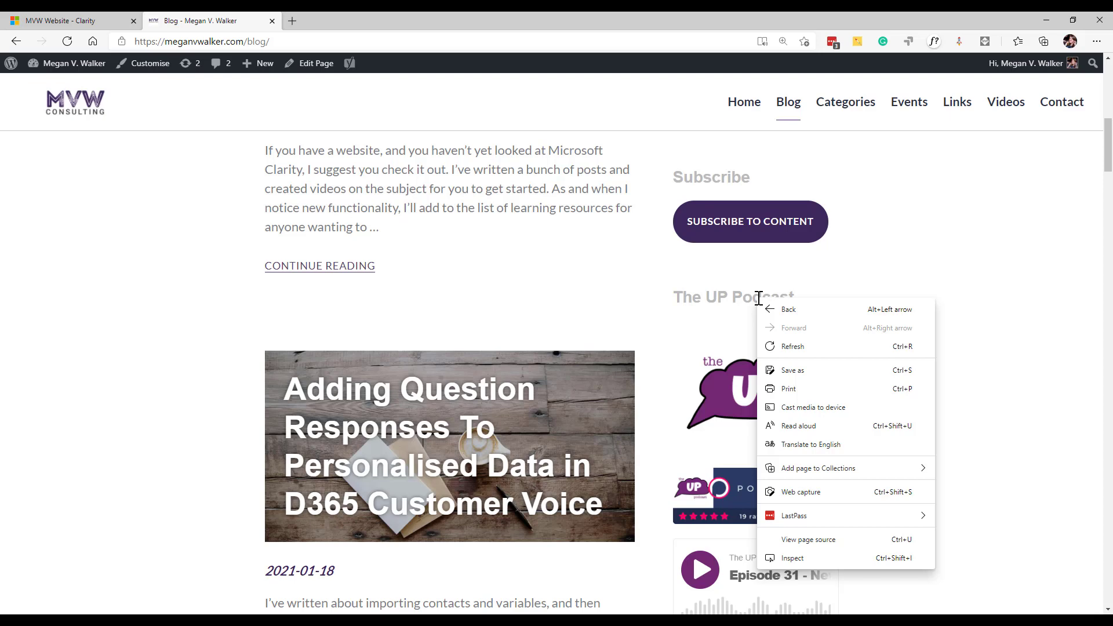
pyautogui.click(826, 551)
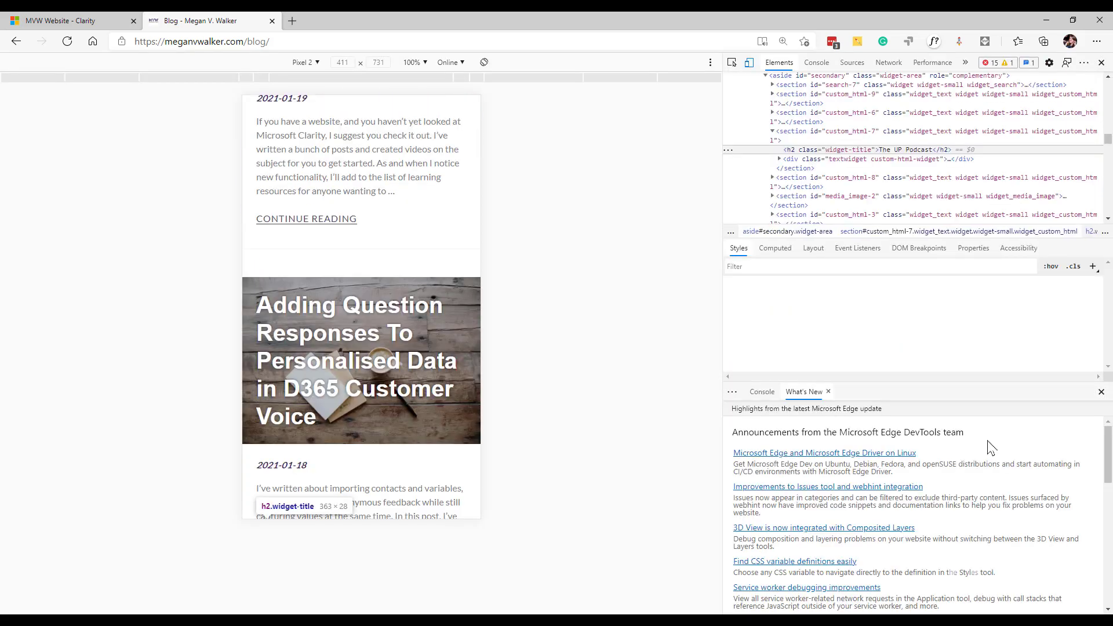
pyautogui.click(749, 66)
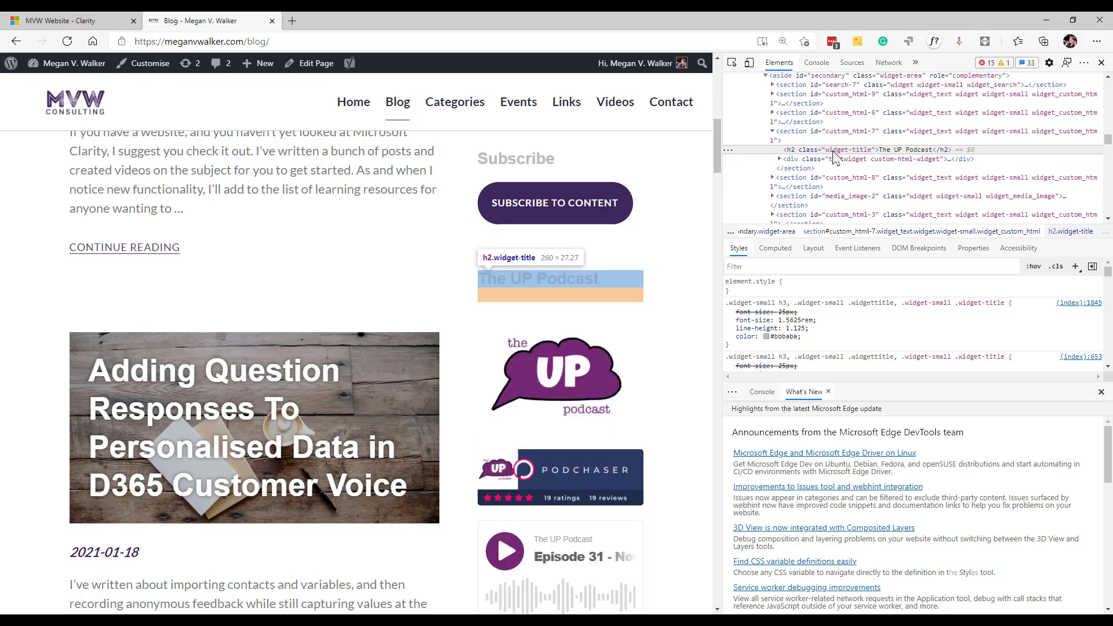
pyautogui.scroll(-1, 917, 319)
pyautogui.scroll(-1, 916, 320)
pyautogui.scroll(-1, 916, 319)
pyautogui.scroll(-1, 916, 319)
pyautogui.scroll(-1, 917, 319)
pyautogui.scroll(-1, 916, 319)
pyautogui.scroll(-1, 916, 319)
pyautogui.scroll(-1, 917, 319)
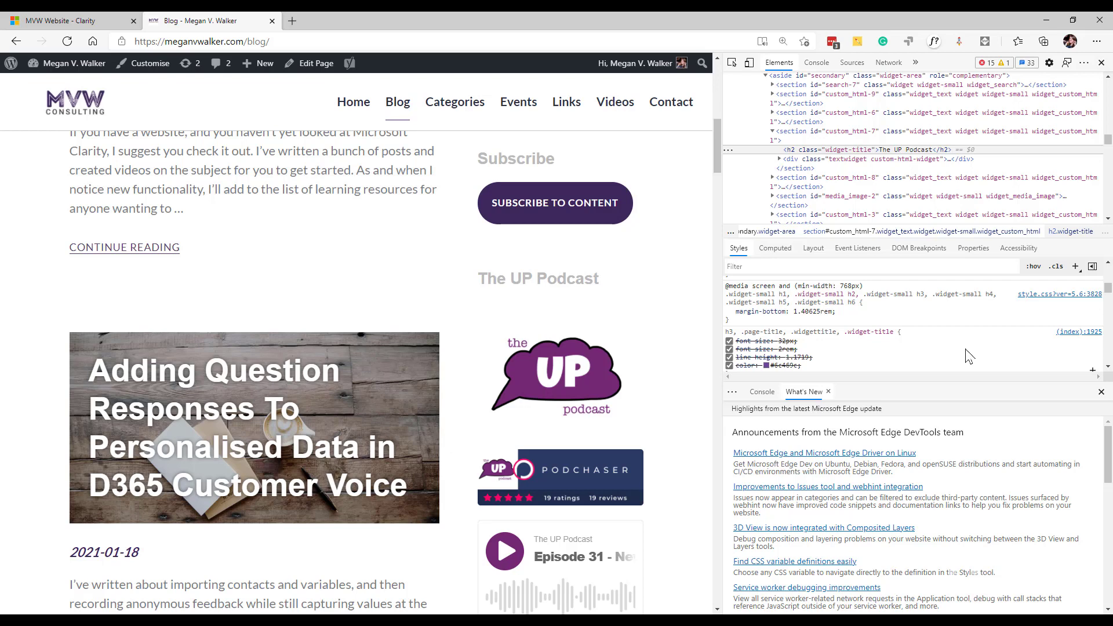
pyautogui.click(61, 20)
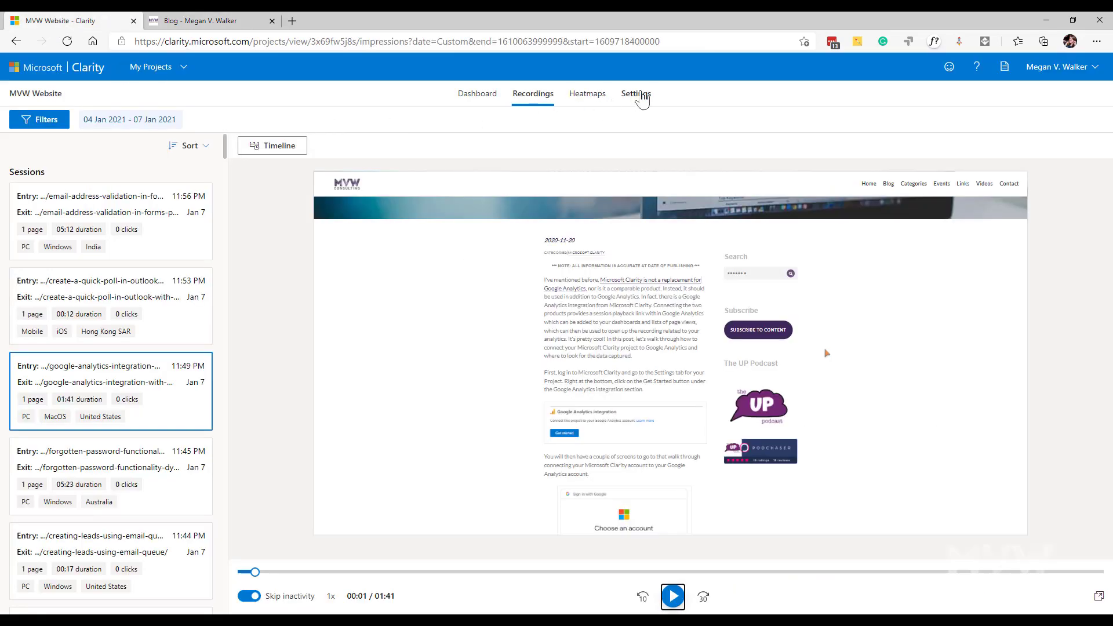
# Step: Show the project's Masking settings page, which lists the masked .widget-title element
pyautogui.click(640, 99)
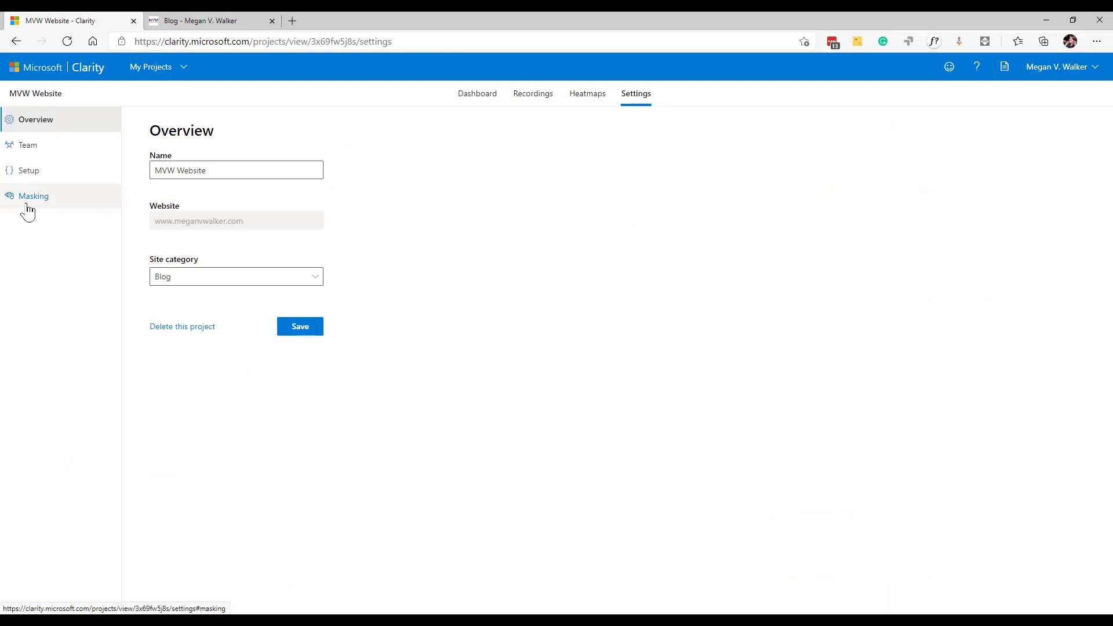
pyautogui.click(27, 208)
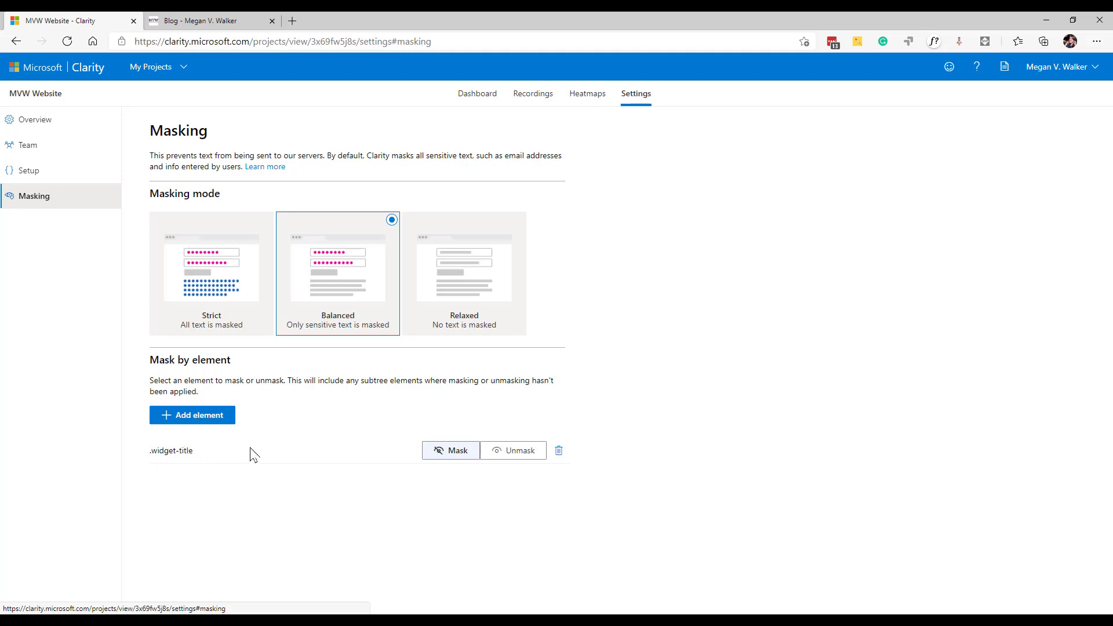
pyautogui.click(205, 418)
pyautogui.click(588, 330)
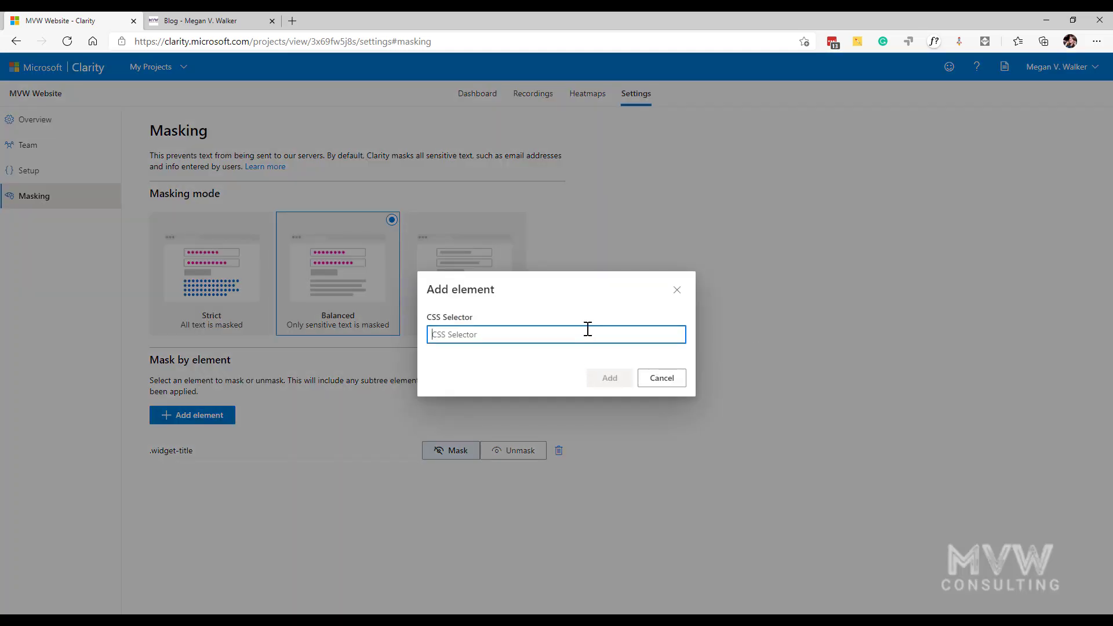
pyautogui.write('.')
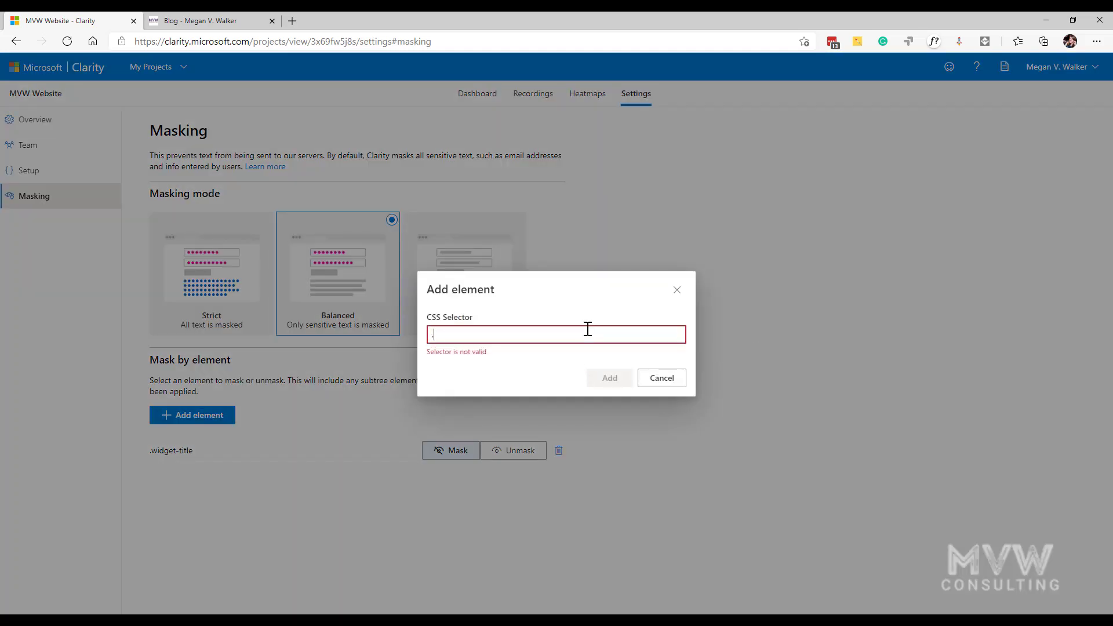
pyautogui.write('widget-title')
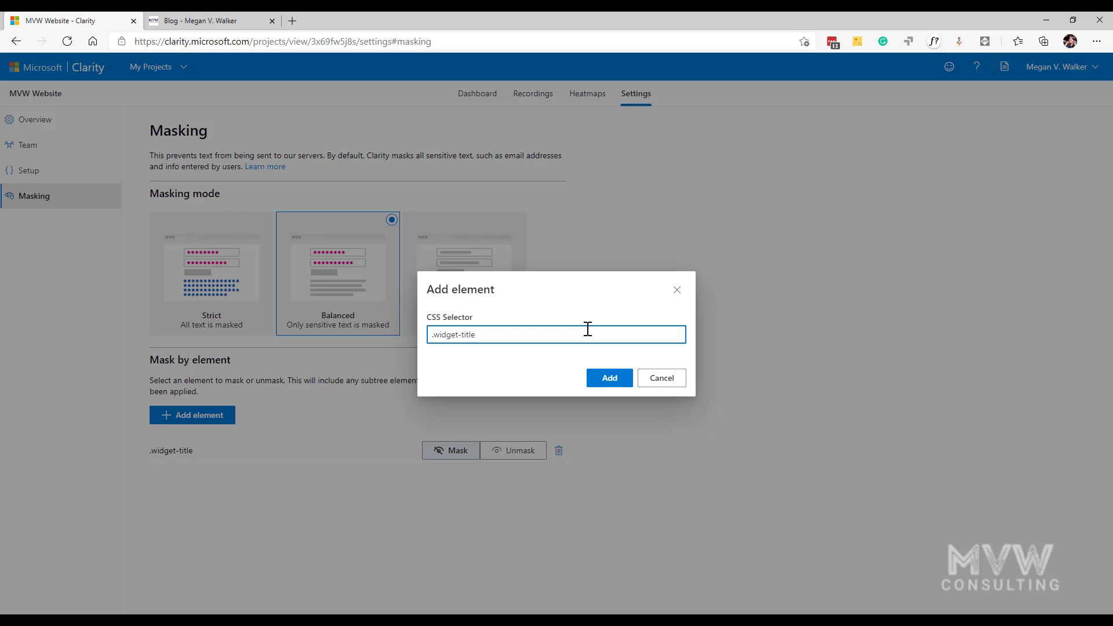
pyautogui.click(691, 387)
pyautogui.click(651, 385)
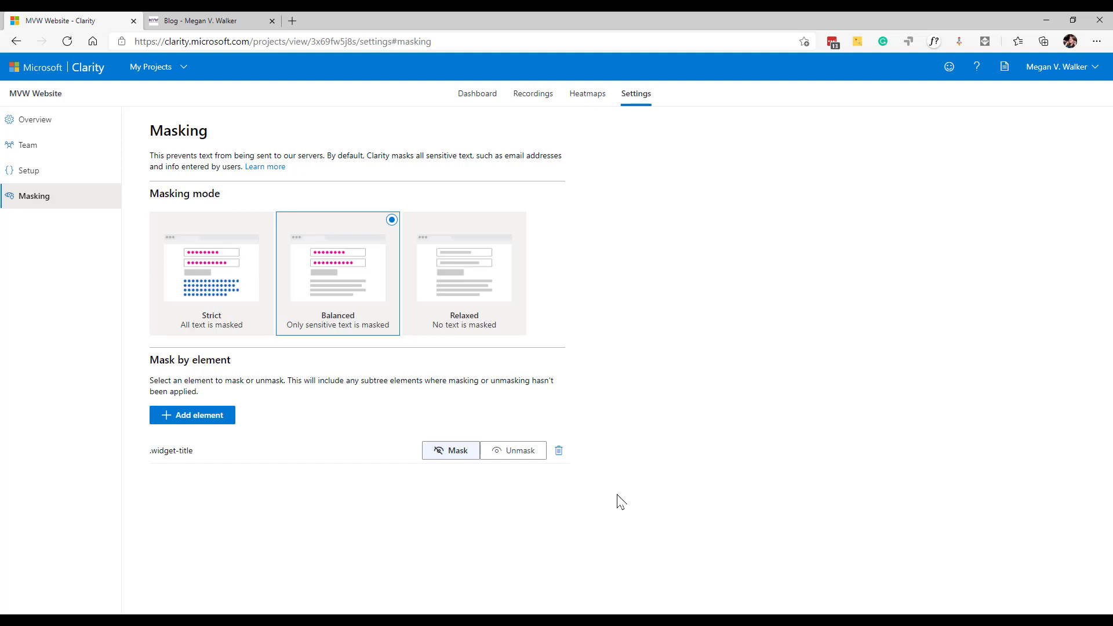
# Step: Filter recordings to the last 3 days and play the Retaining Line Breaks session
pyautogui.click(478, 99)
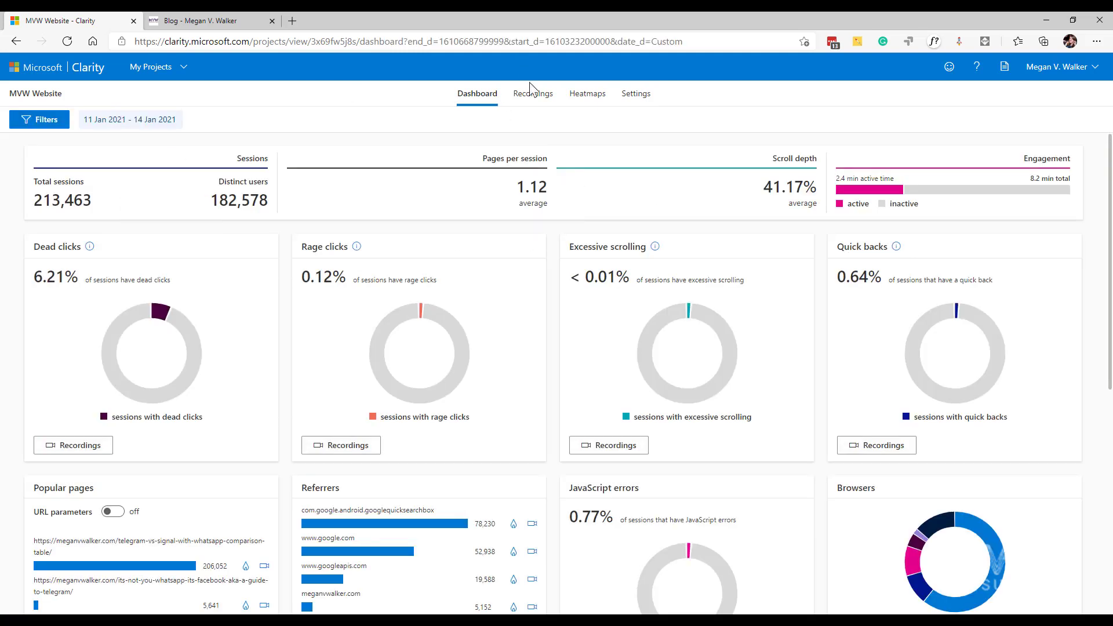
pyautogui.click(532, 99)
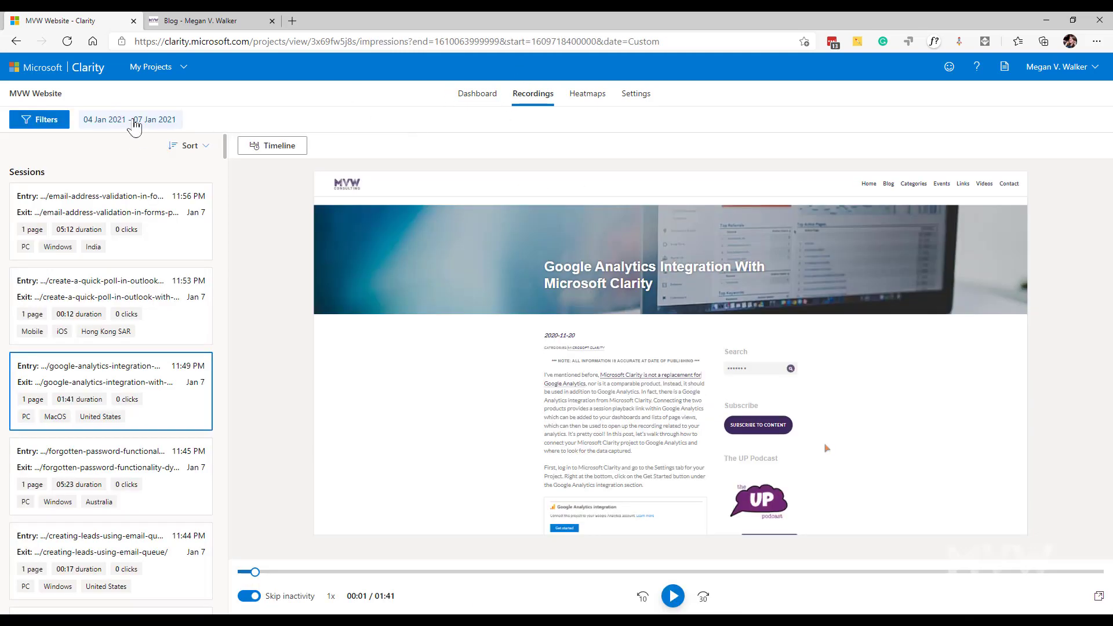
pyautogui.click(98, 127)
pyautogui.click(16, 193)
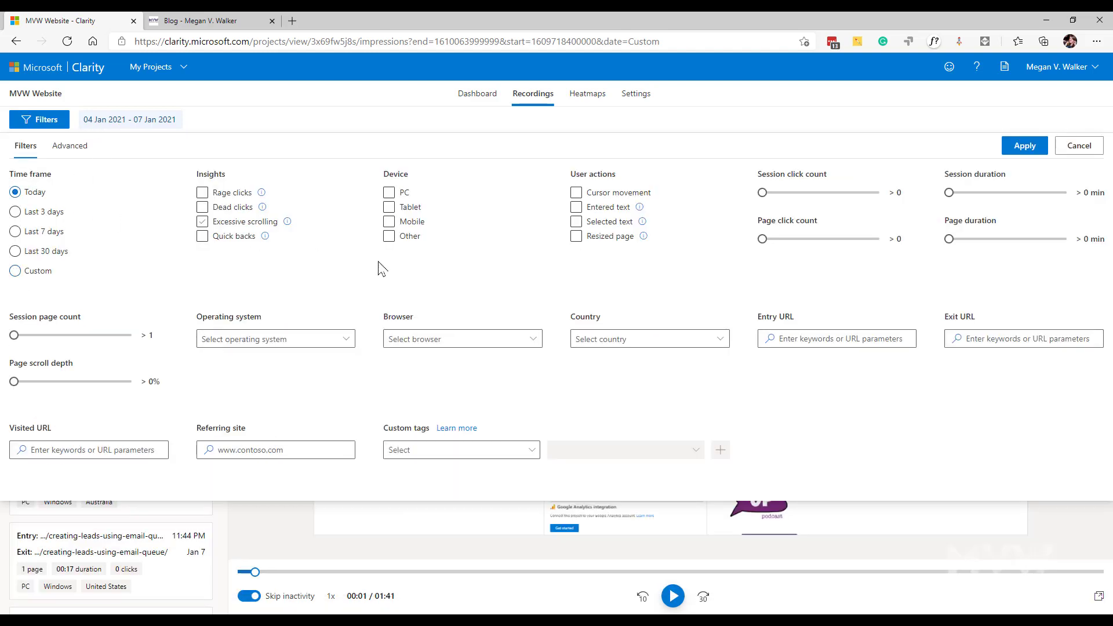
pyautogui.click(388, 193)
pyautogui.click(1023, 146)
pyautogui.click(532, 95)
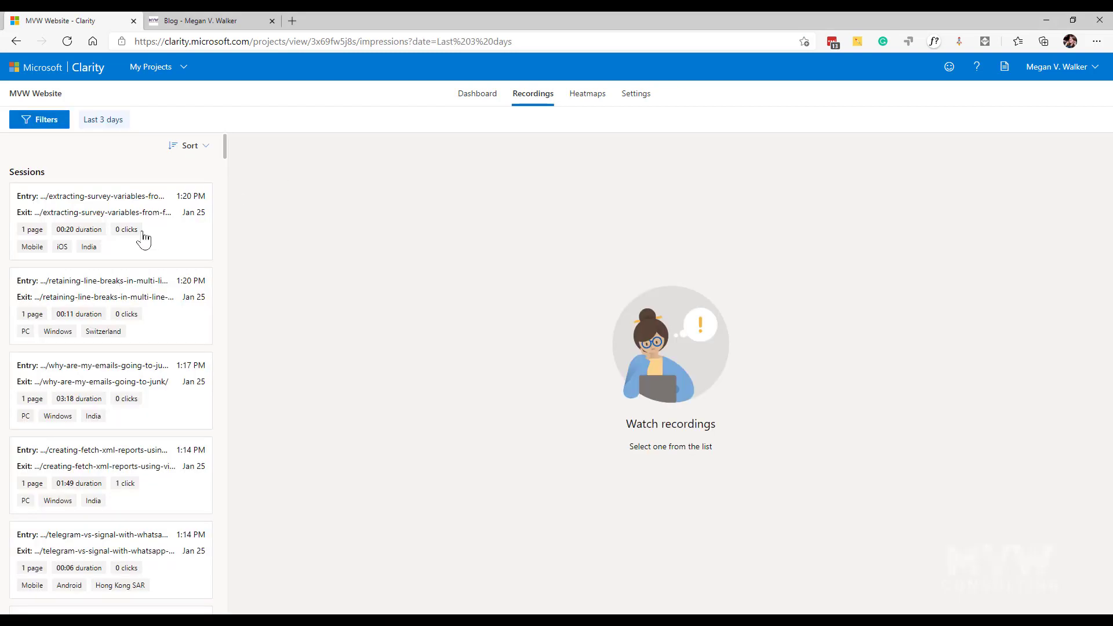
pyautogui.click(143, 313)
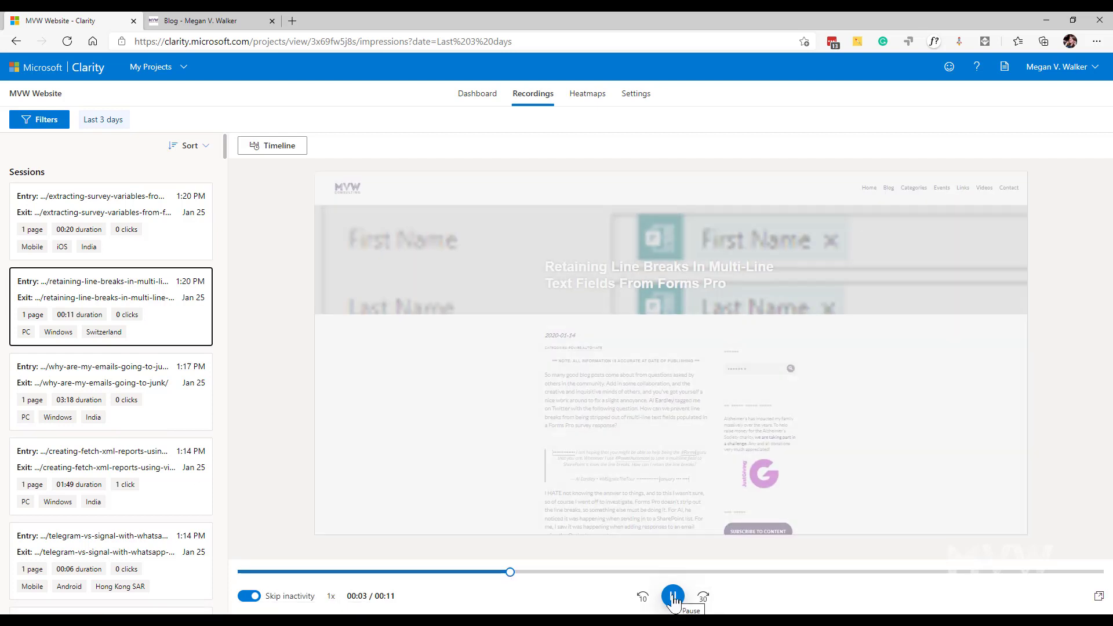
# Step: Pause the current replay, then open and pause the 'Why Are My Emails Going To Junk?' session
pyautogui.click(671, 596)
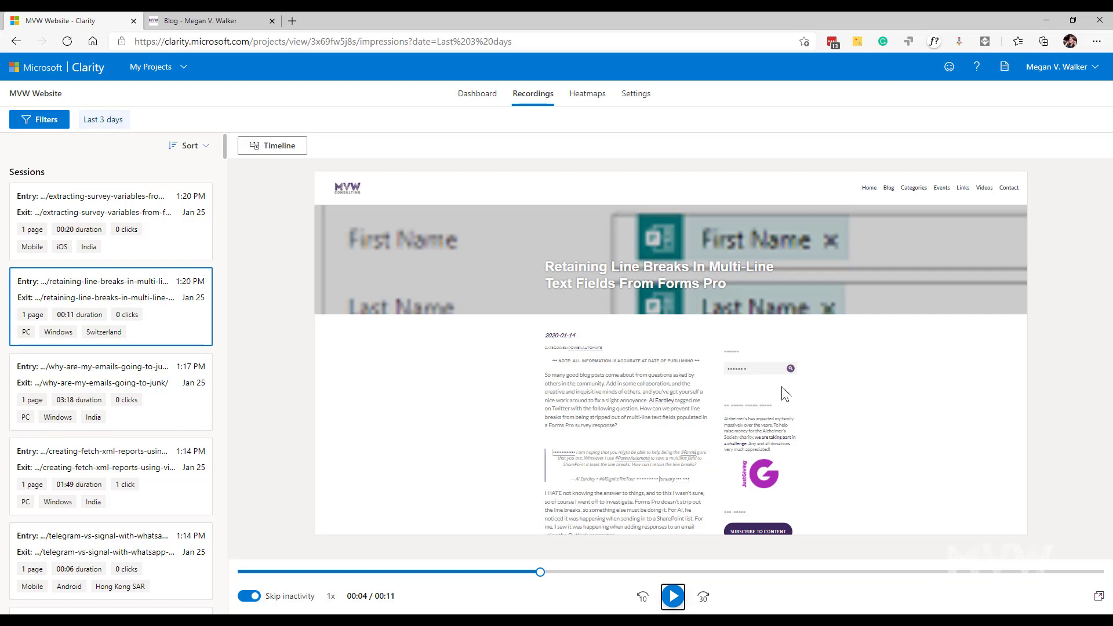
pyautogui.click(159, 399)
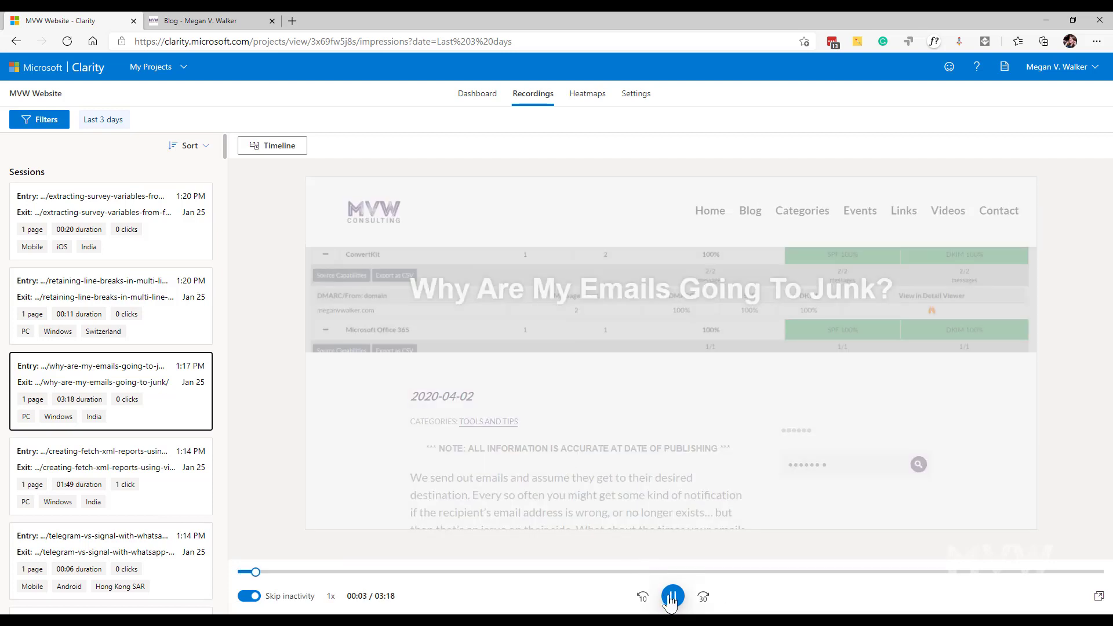
pyautogui.click(672, 596)
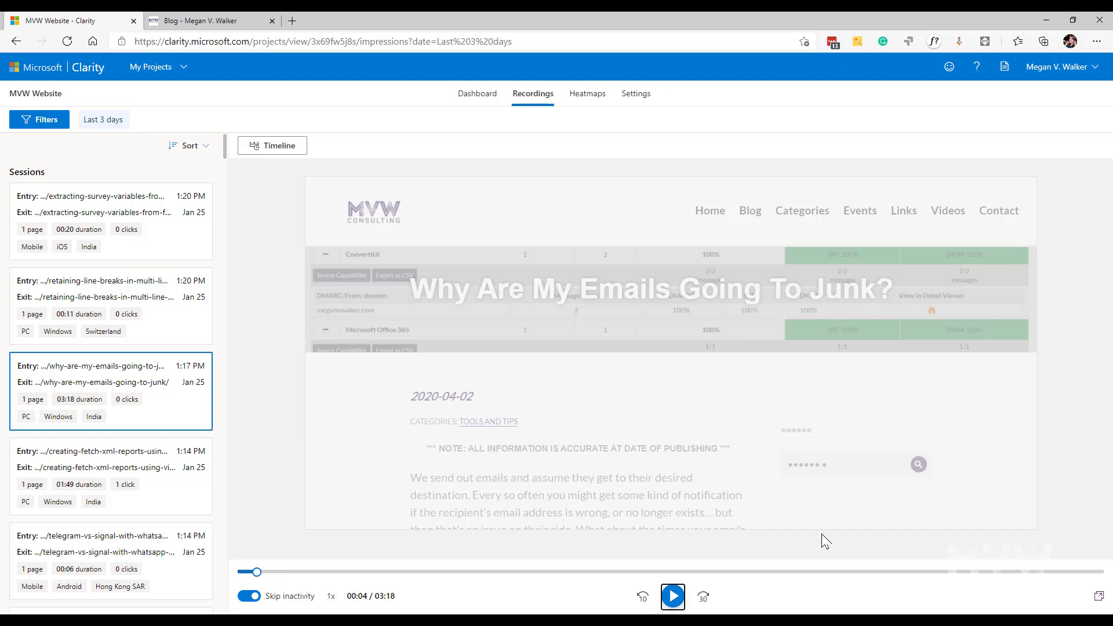
pyautogui.click(234, 21)
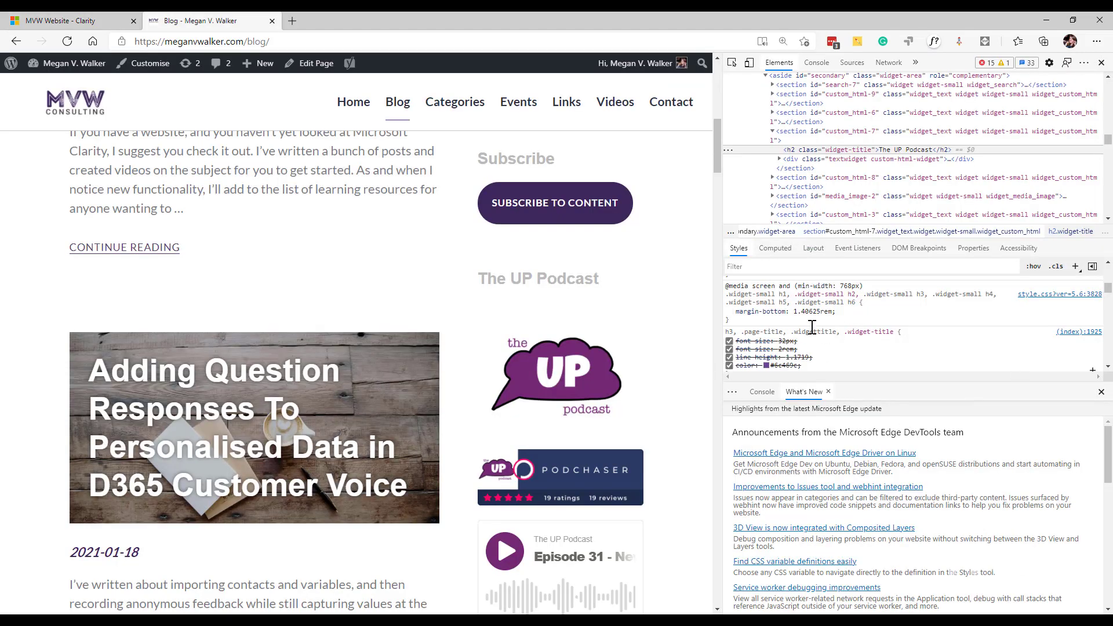